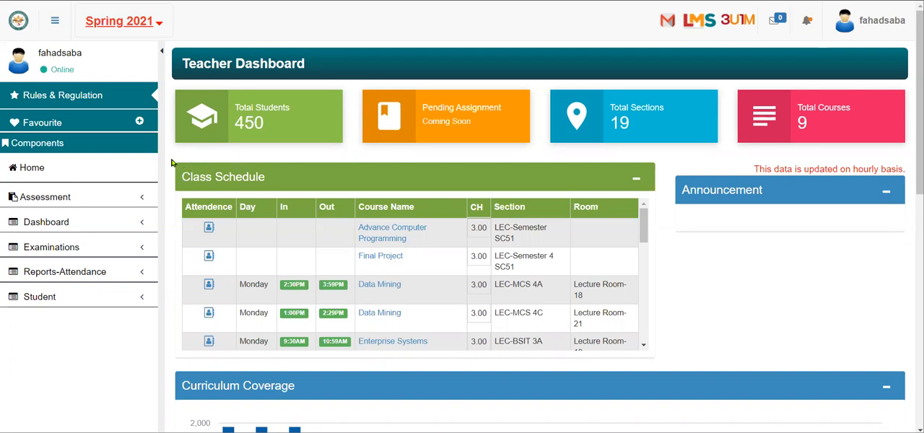
Step: Open the Assessment Policy page and display the policy for the course section Advance Computer Programming (CS2143) - M-Semester
{"action": "left_click", "coordinate": [89, 202]}
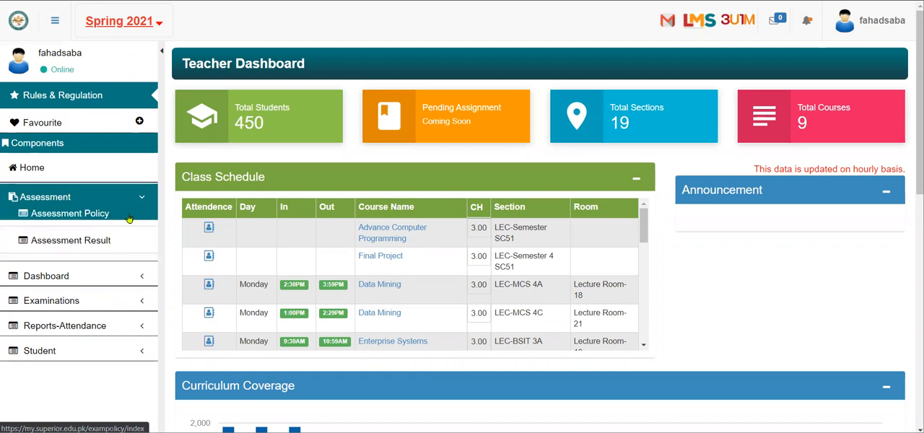
{"action": "left_click", "coordinate": [126, 218]}
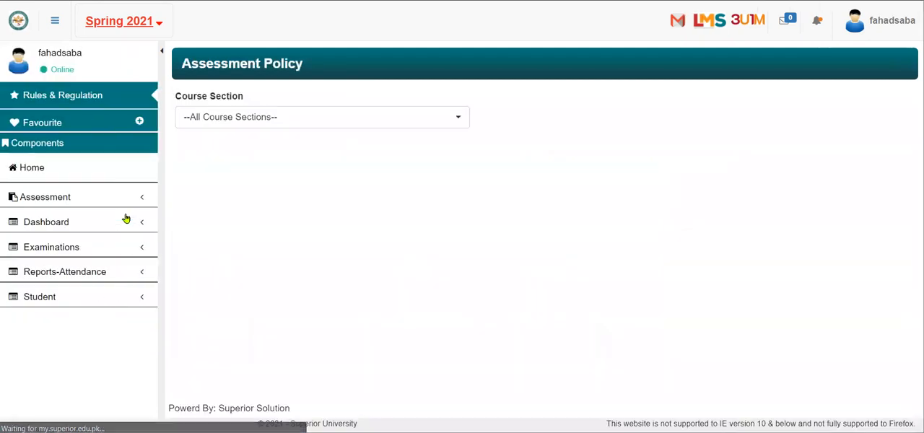
{"action": "left_click", "coordinate": [313, 123]}
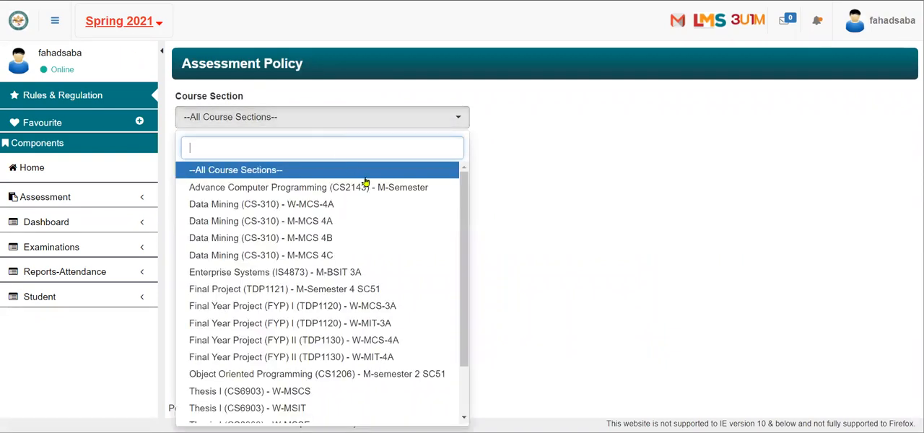
{"action": "left_click", "coordinate": [410, 188]}
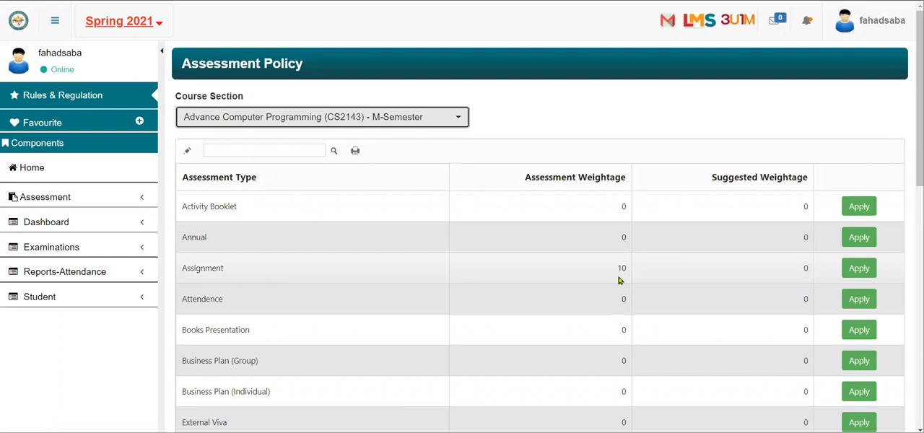
Step: Examine the assessment weightage assigned to each assessment type in the course's policy table
{"action": "scroll", "coordinate": [619, 280], "scroll_direction": "down", "scroll_amount": 2}
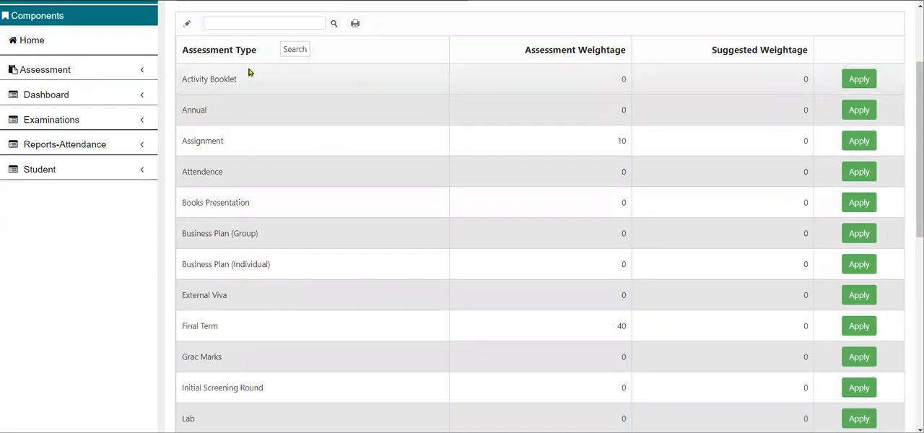
{"action": "double_click", "coordinate": [624, 298]}
{"action": "left_click", "coordinate": [594, 229]}
{"action": "left_click", "coordinate": [584, 259]}
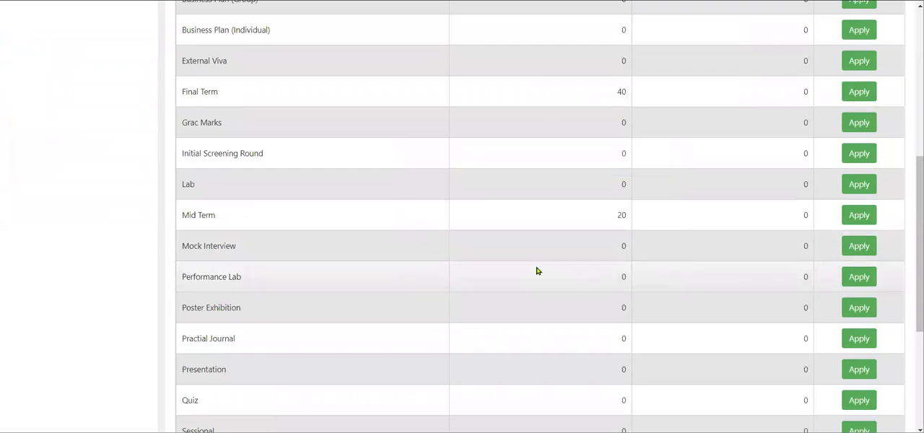
{"action": "scroll", "coordinate": [537, 270], "scroll_direction": "down", "scroll_amount": 1}
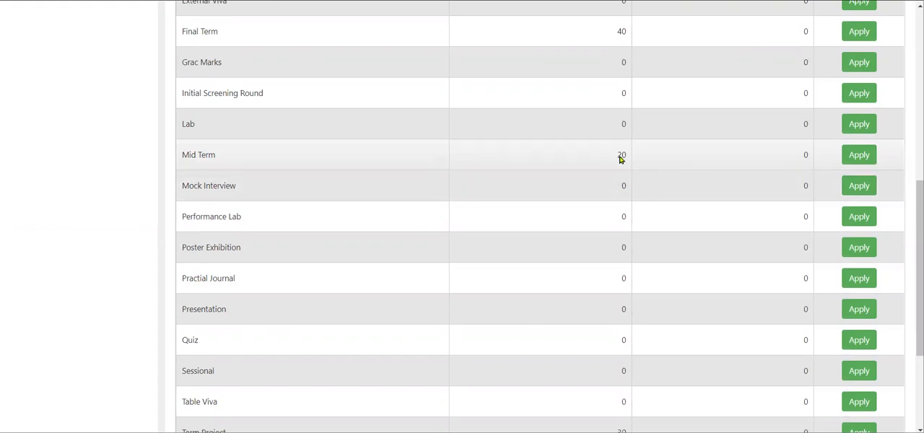
{"action": "scroll", "coordinate": [619, 159], "scroll_direction": "up", "scroll_amount": 3}
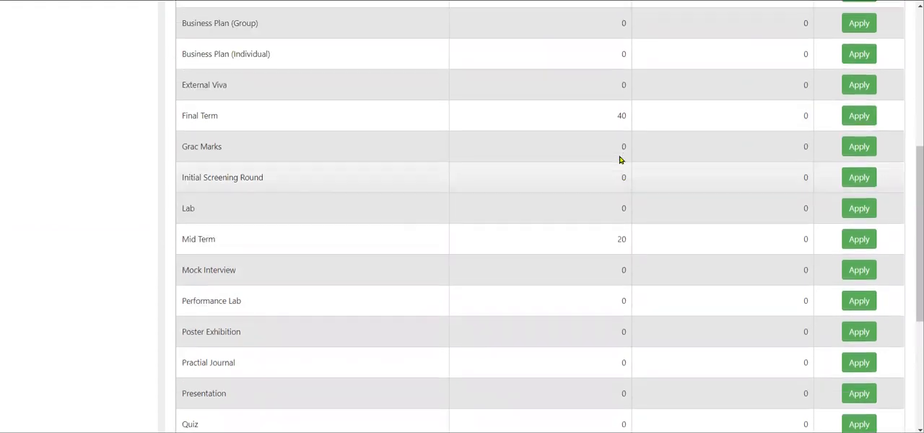
{"action": "scroll", "coordinate": [619, 160], "scroll_direction": "up", "scroll_amount": 2}
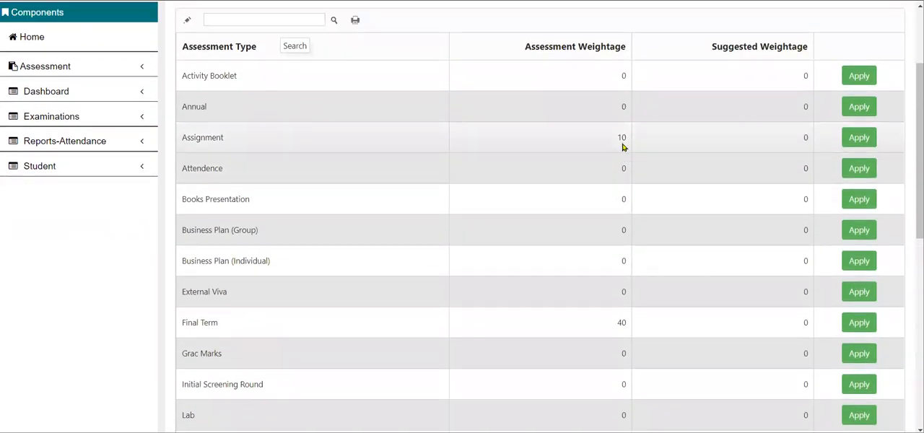
{"action": "scroll", "coordinate": [624, 147], "scroll_direction": "down", "scroll_amount": 3}
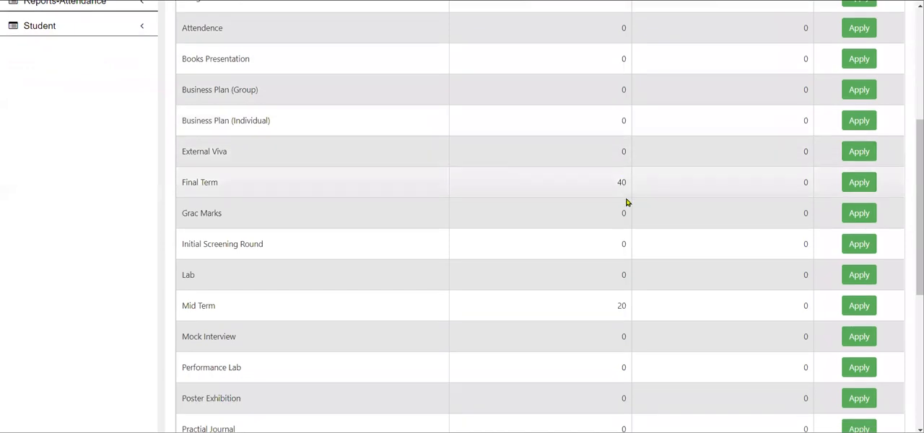
{"action": "scroll", "coordinate": [626, 191], "scroll_direction": "down", "scroll_amount": 2}
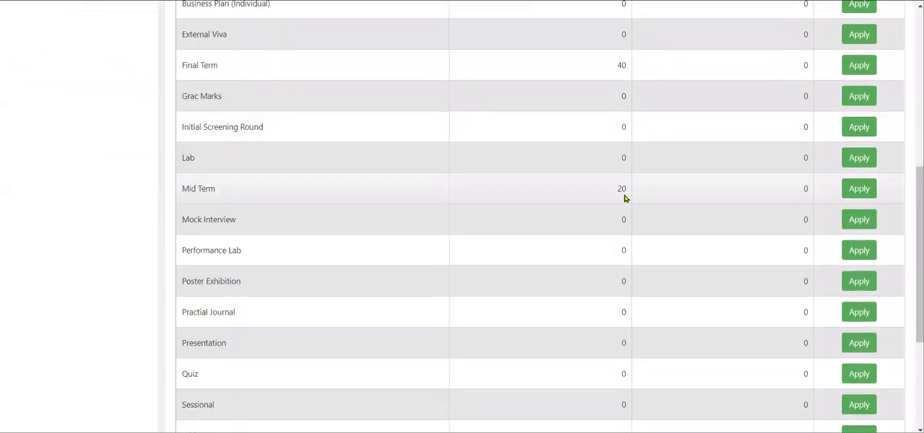
{"action": "scroll", "coordinate": [625, 201], "scroll_direction": "down", "scroll_amount": 1}
{"action": "scroll", "coordinate": [624, 200], "scroll_direction": "down", "scroll_amount": 4}
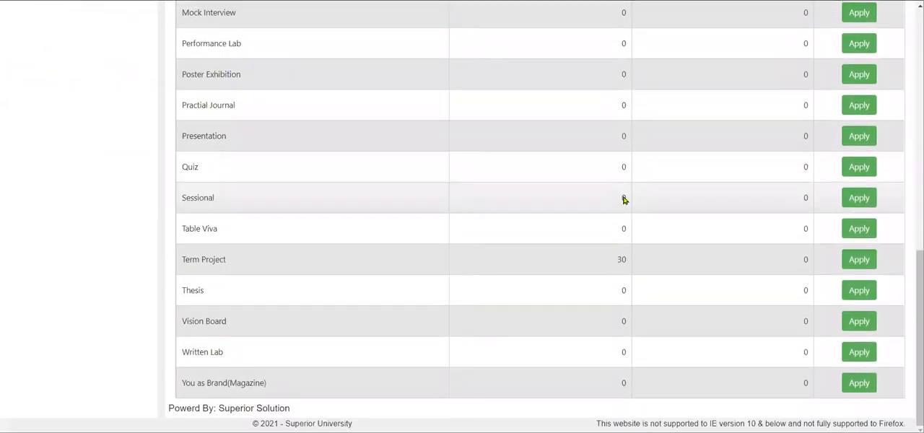
{"action": "left_click", "coordinate": [619, 270]}
{"action": "scroll", "coordinate": [619, 270], "scroll_direction": "up", "scroll_amount": 12}
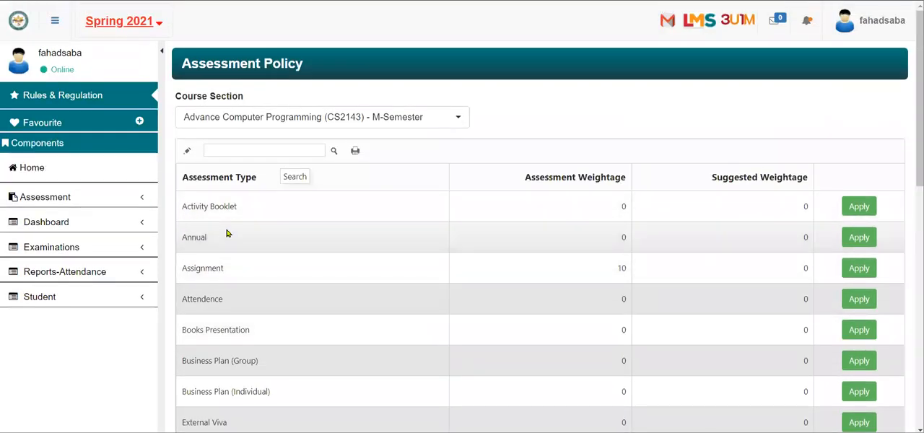
Step: Open Assessment Result for Advance Computer Programming (CS2143) - M-Semester and choose the assessment type Assignment (10%)
{"action": "left_click", "coordinate": [70, 198]}
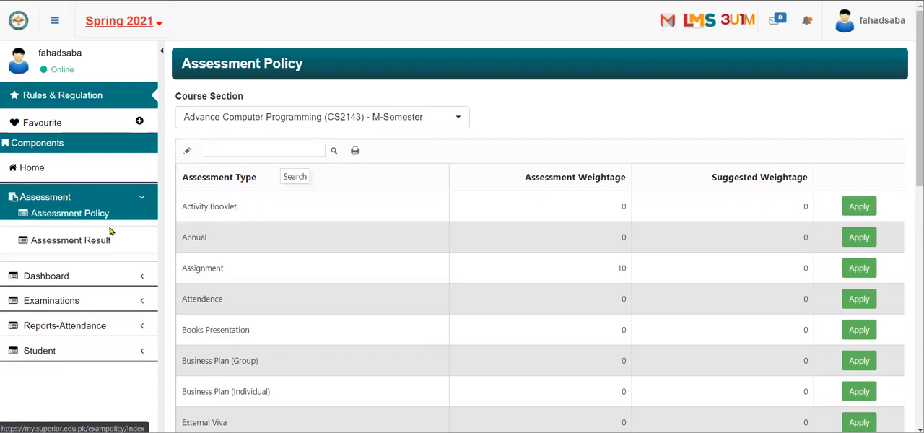
{"action": "left_click", "coordinate": [106, 244]}
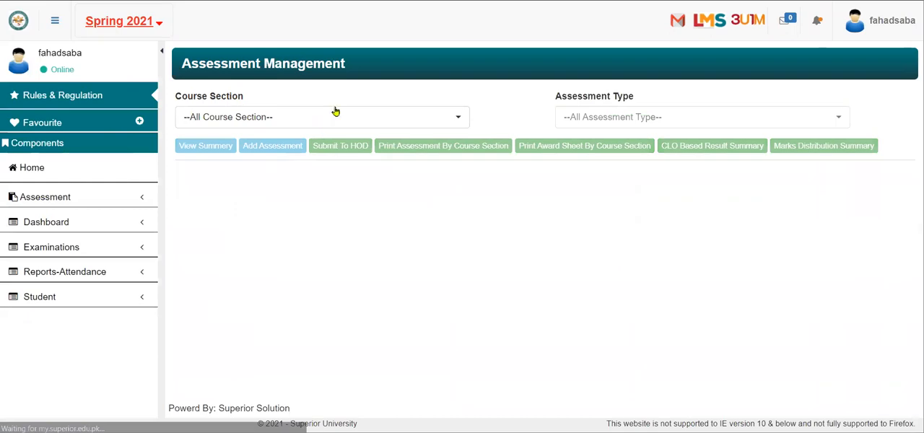
{"action": "left_click", "coordinate": [334, 116]}
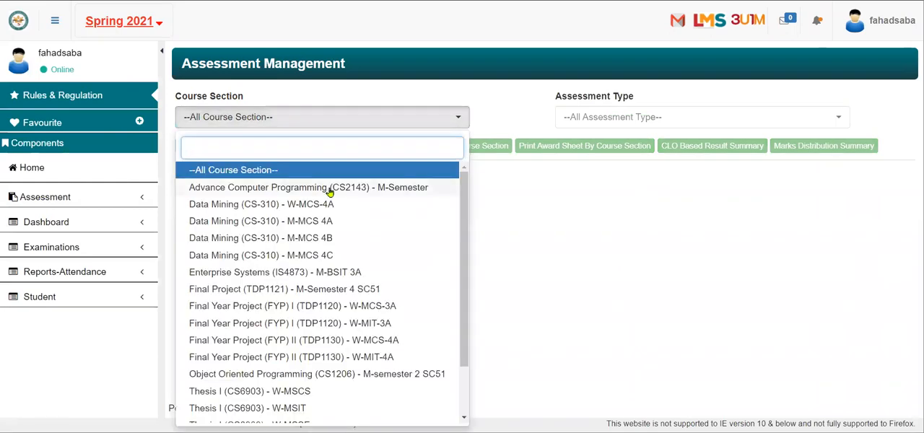
{"action": "left_click", "coordinate": [330, 182]}
{"action": "left_click", "coordinate": [660, 118]}
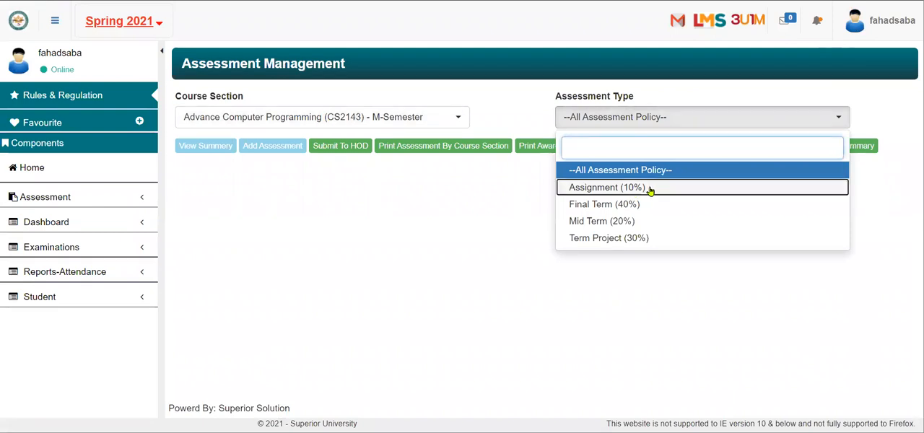
{"action": "left_click", "coordinate": [651, 189]}
Step: Start a new assessment with code ASSIGNMENTS, a maximum mark of 10 and a weightage of 100%
{"action": "left_click", "coordinate": [274, 148]}
{"action": "left_click", "coordinate": [513, 245]}
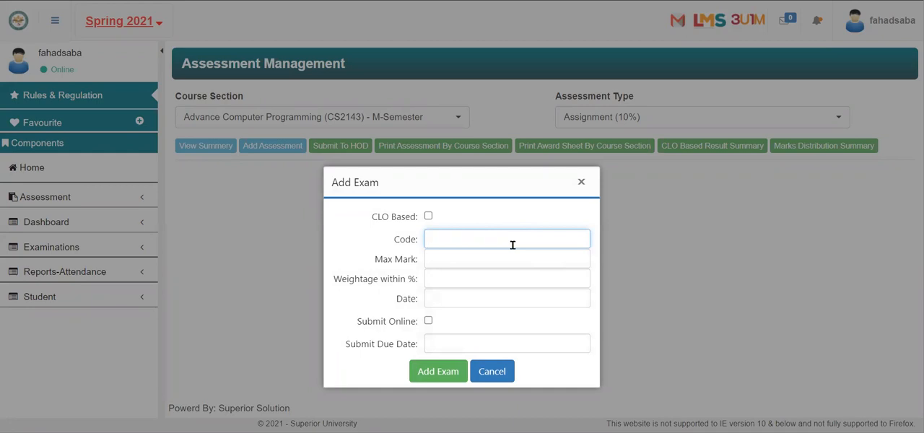
{"action": "type", "text": "ASSIGNMENTS"}
{"action": "left_click", "coordinate": [498, 261]}
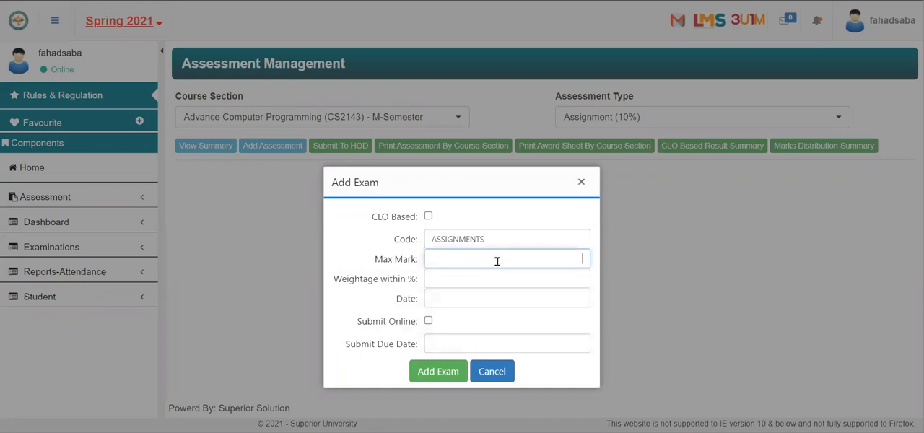
{"action": "left_click", "coordinate": [499, 278]}
{"action": "type", "text": "100"}
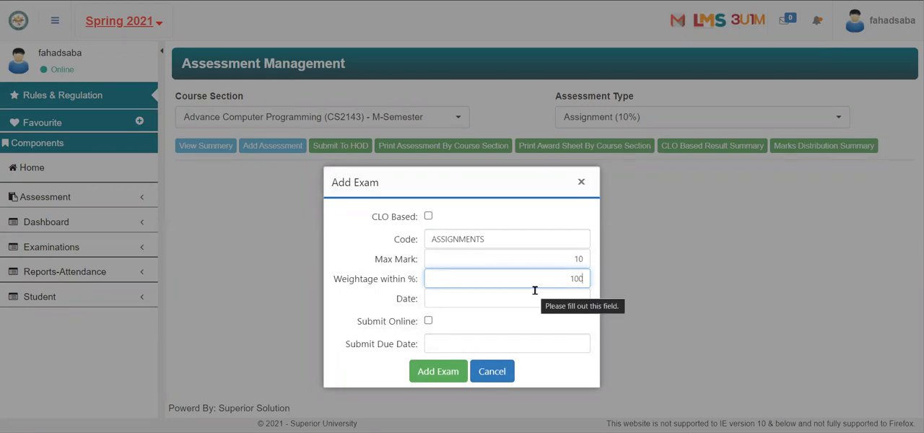
{"action": "left_click_drag", "start_coordinate": [562, 279], "coordinate": [587, 277]}
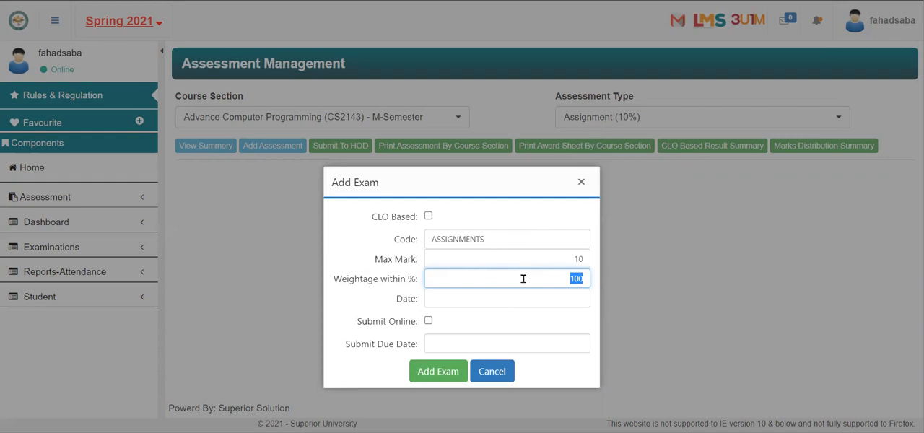
Step: Set the assessment date to 15/02/2021 and add the exam
{"action": "left_click", "coordinate": [493, 299]}
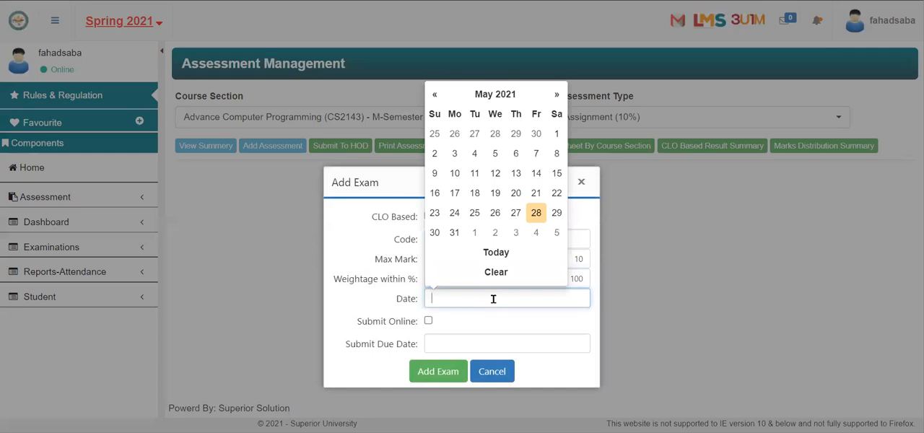
{"action": "left_click", "coordinate": [434, 94]}
{"action": "left_click", "coordinate": [435, 94]}
{"action": "left_click", "coordinate": [435, 94]}
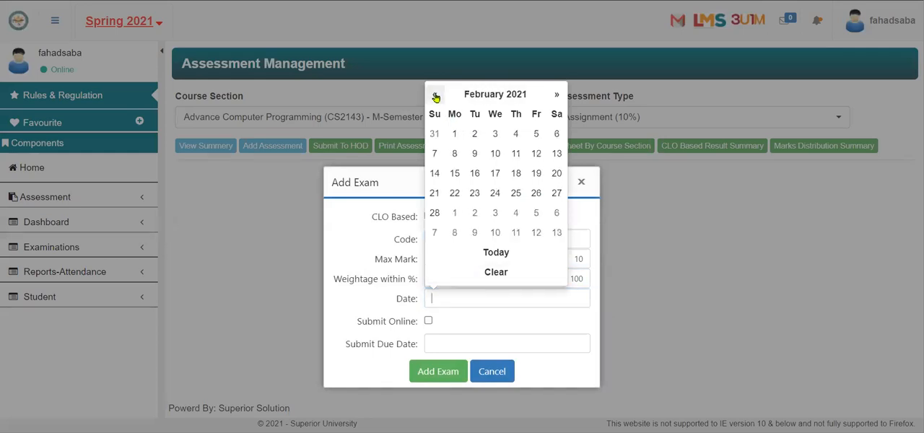
{"action": "left_click", "coordinate": [455, 173]}
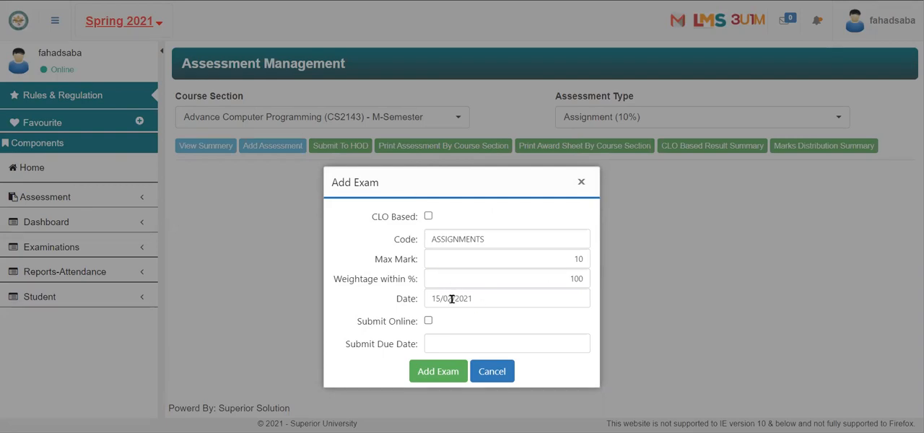
{"action": "left_click", "coordinate": [436, 371]}
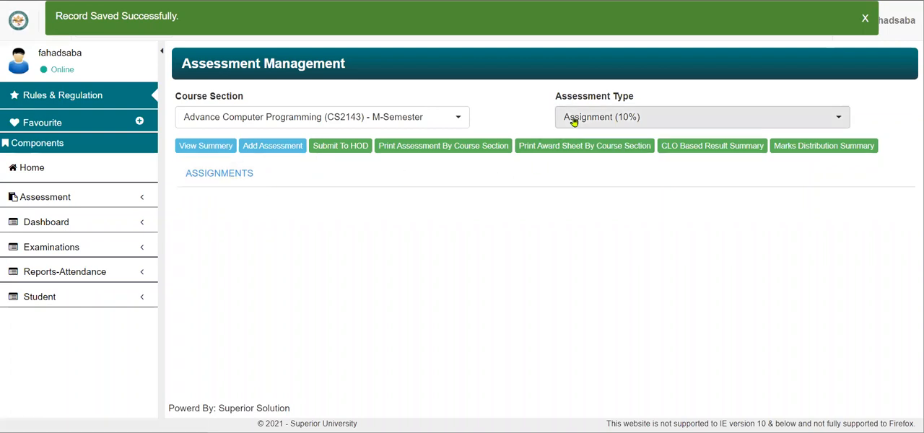
Step: Open result entry for the ASSIGNMENTS assessment and give the first four students obtained marks of 8, 7, 9 and 8
{"action": "left_click", "coordinate": [212, 181]}
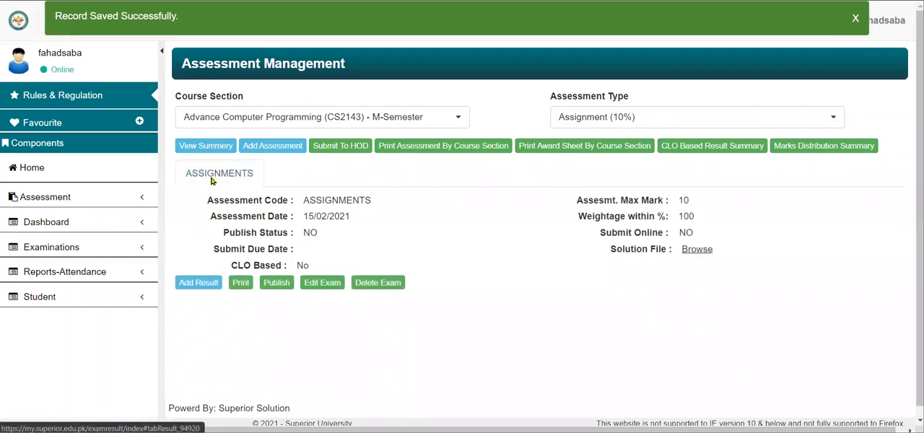
{"action": "left_click", "coordinate": [199, 283]}
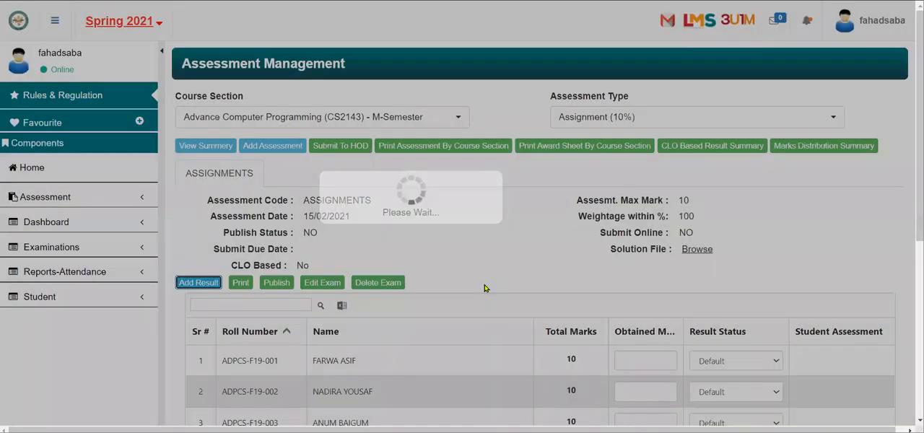
{"action": "scroll", "coordinate": [546, 280], "scroll_direction": "down", "scroll_amount": 3}
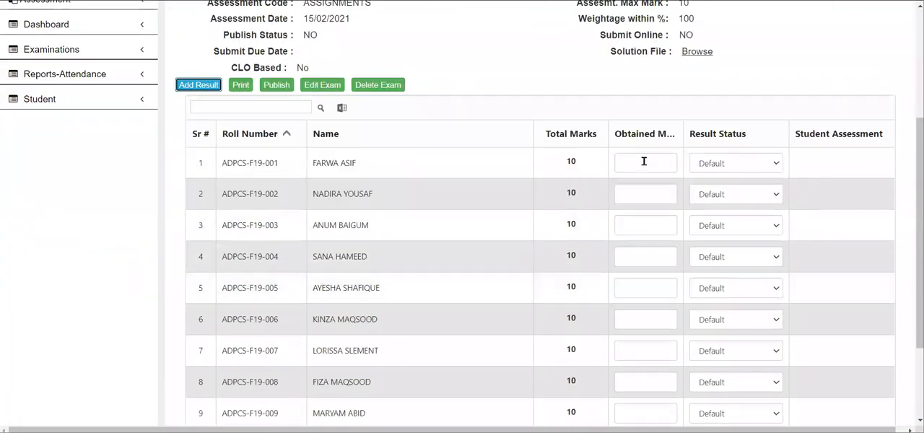
{"action": "left_click", "coordinate": [644, 162]}
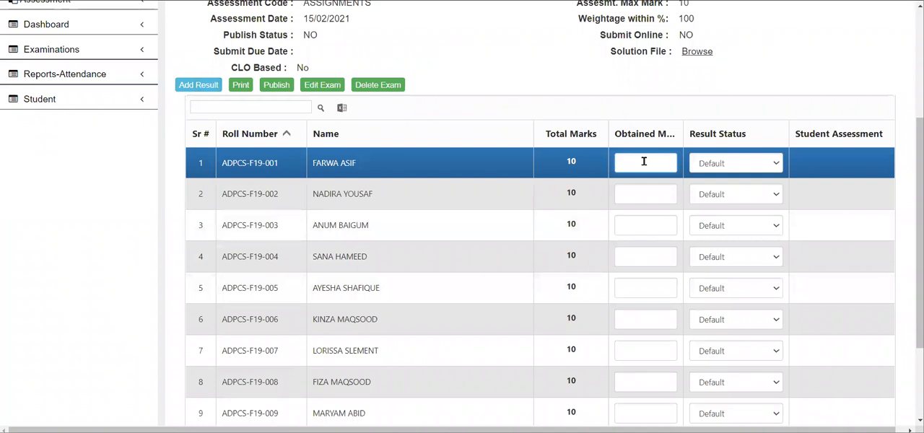
{"action": "left_click", "coordinate": [656, 191]}
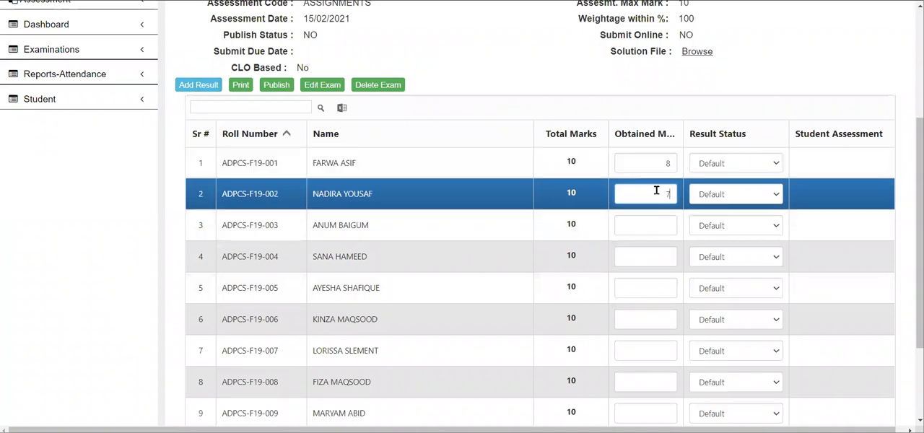
{"action": "left_click", "coordinate": [659, 221]}
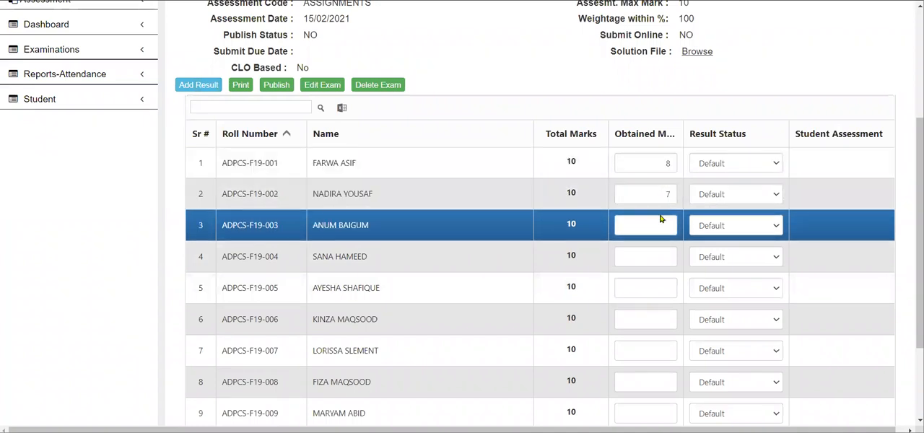
{"action": "left_click", "coordinate": [657, 258]}
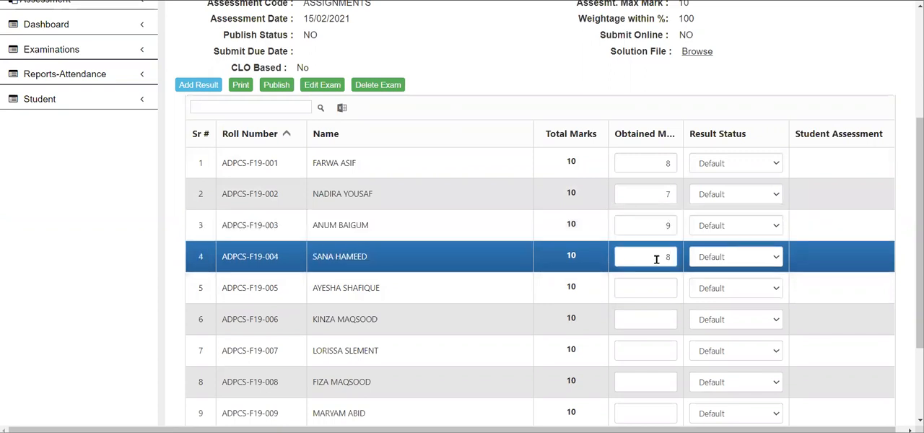
Step: Save the entered student marks and publish the ASSIGNMENTS result
{"action": "scroll", "coordinate": [657, 260], "scroll_direction": "down", "scroll_amount": 3}
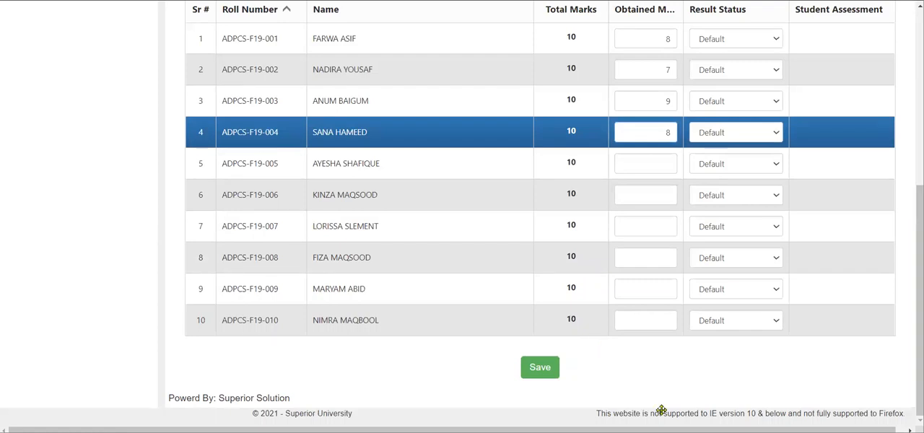
{"action": "left_click", "coordinate": [547, 370]}
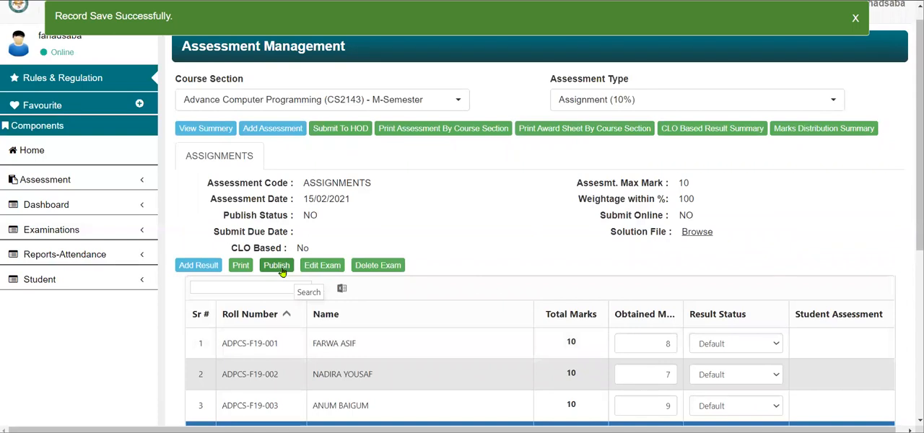
{"action": "left_click", "coordinate": [282, 272]}
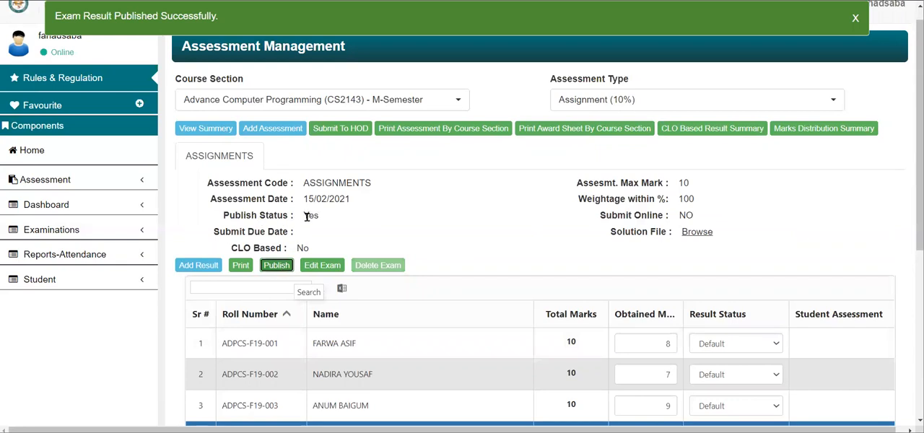
Step: Check the publish status of the ASSIGNMENTS assessment and look through its student results
{"action": "left_click_drag", "start_coordinate": [302, 217], "coordinate": [326, 223]}
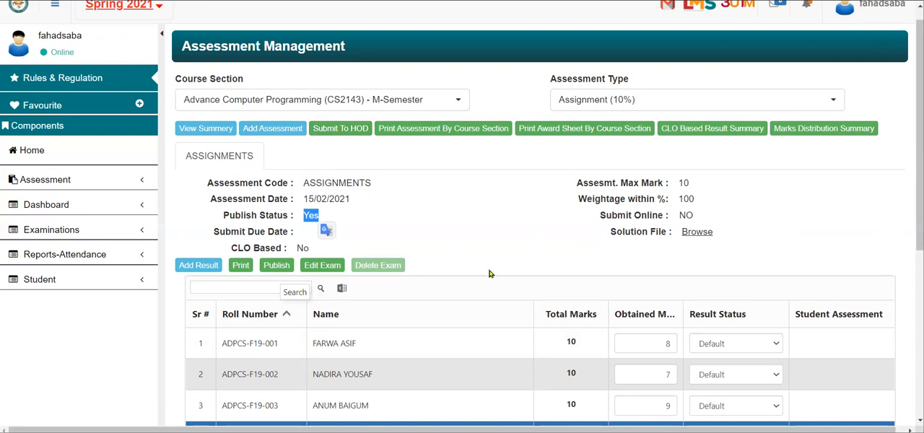
{"action": "scroll", "coordinate": [489, 272], "scroll_direction": "down", "scroll_amount": 1}
{"action": "scroll", "coordinate": [489, 270], "scroll_direction": "up", "scroll_amount": 2}
Step: Start a new assessment under Final Term (40%) with code FINALEXAM, a maximum mark of 40 and a weightage of 100%
{"action": "left_click", "coordinate": [650, 121]}
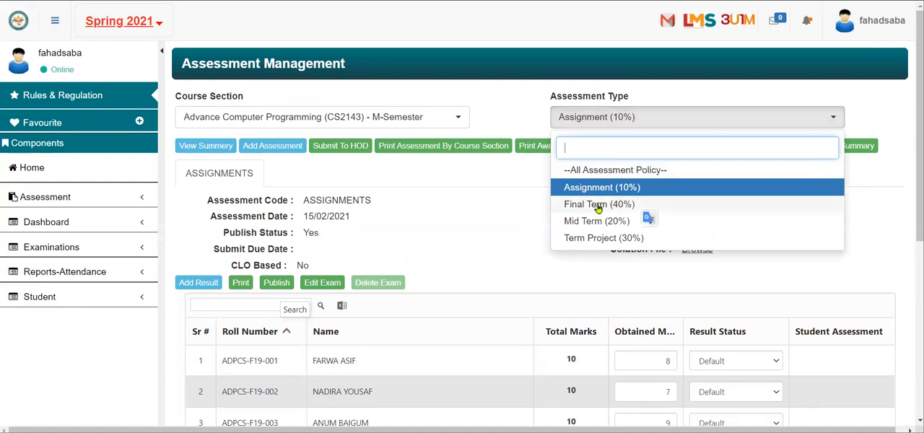
{"action": "left_click", "coordinate": [598, 206]}
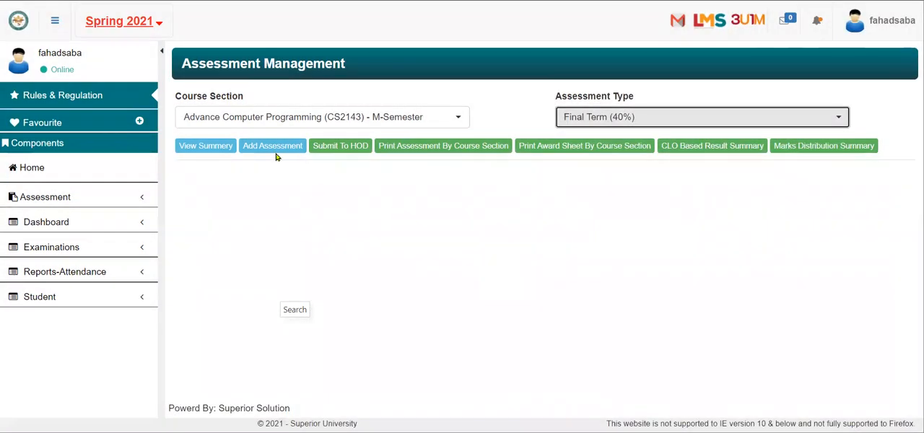
{"action": "left_click", "coordinate": [274, 150]}
{"action": "left_click", "coordinate": [496, 236]}
{"action": "type", "text": "F"}
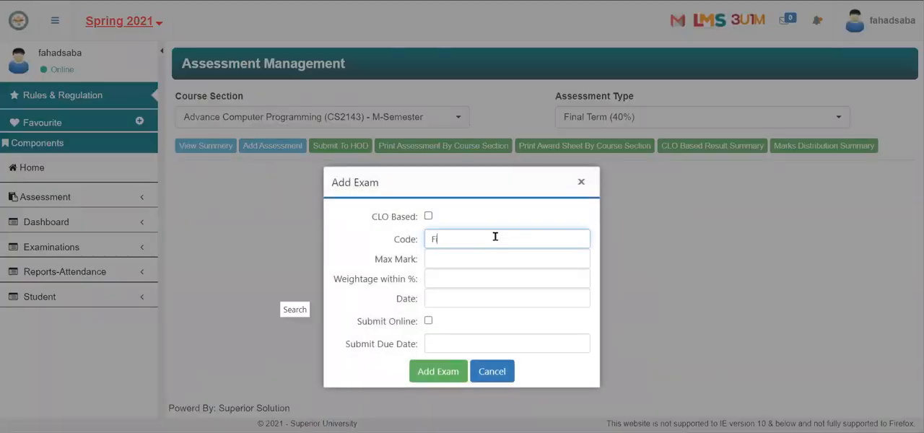
{"action": "type", "text": "INALExAM"}
{"action": "left_click", "coordinate": [472, 257]}
{"action": "type", "text": "40"}
{"action": "key", "text": "Tab"}
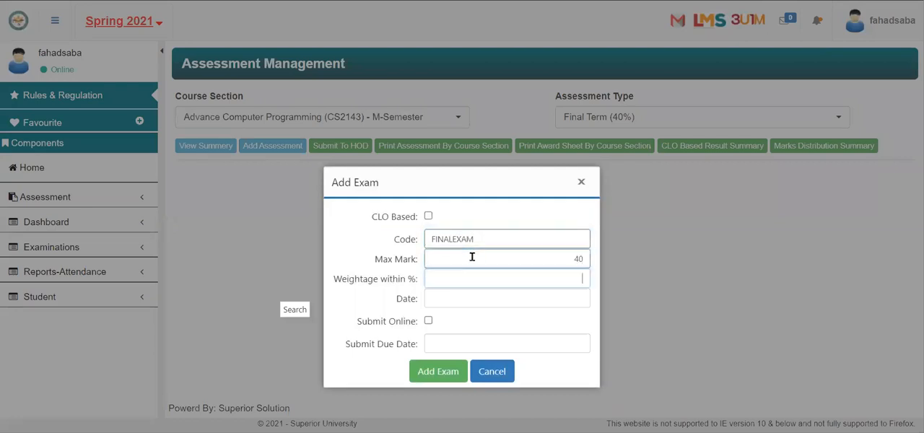
{"action": "type", "text": "100"}
Step: Set the final exam's date to 26/05/2021 and add the exam
{"action": "left_click", "coordinate": [454, 297]}
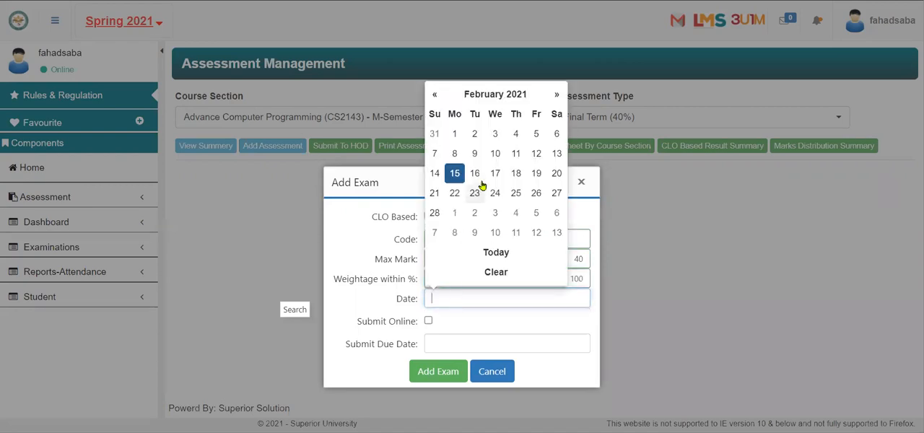
{"action": "left_click", "coordinate": [557, 94]}
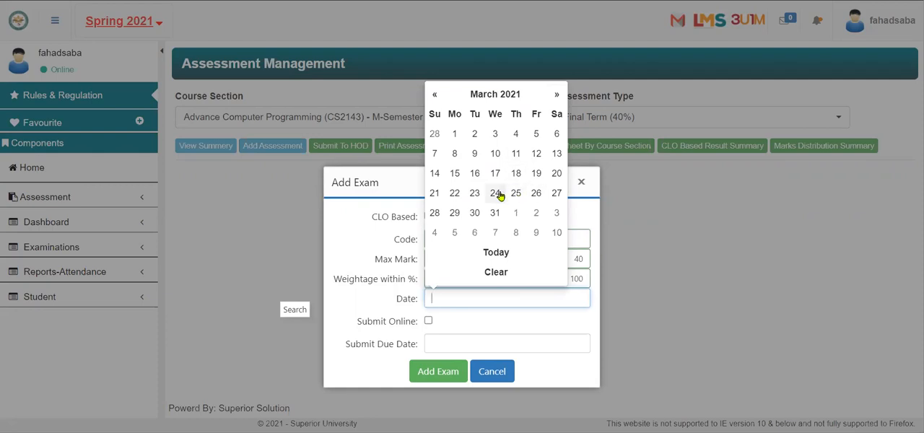
{"action": "left_click", "coordinate": [554, 94]}
{"action": "left_click", "coordinate": [553, 95]}
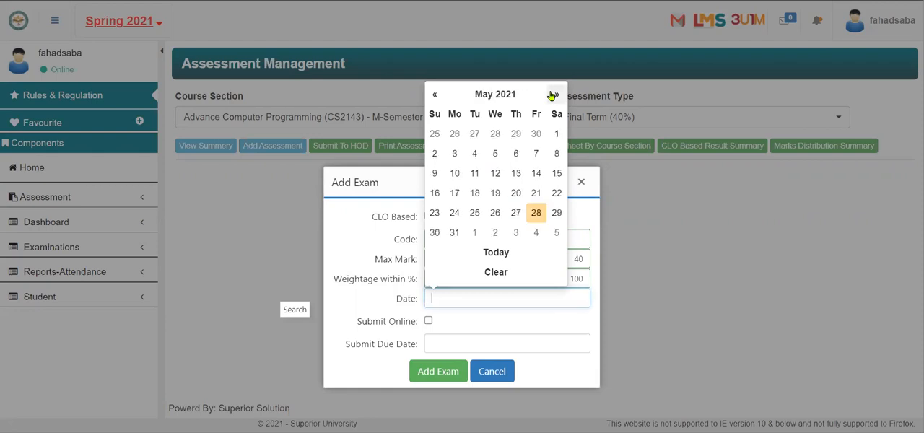
{"action": "left_click", "coordinate": [497, 213]}
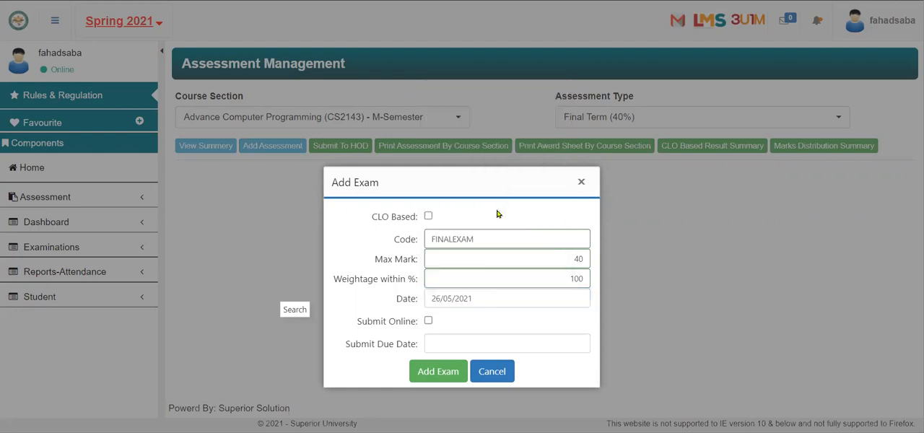
{"action": "left_click", "coordinate": [442, 372]}
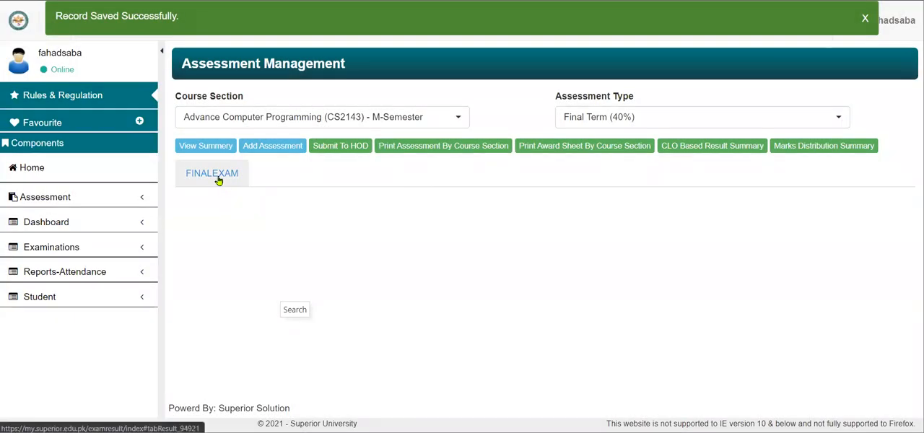
Step: Open result entry for the FINALEXAM assessment and look through its student list
{"action": "left_click", "coordinate": [218, 178]}
{"action": "left_click", "coordinate": [202, 284]}
{"action": "scroll", "coordinate": [597, 287], "scroll_direction": "down", "scroll_amount": 1}
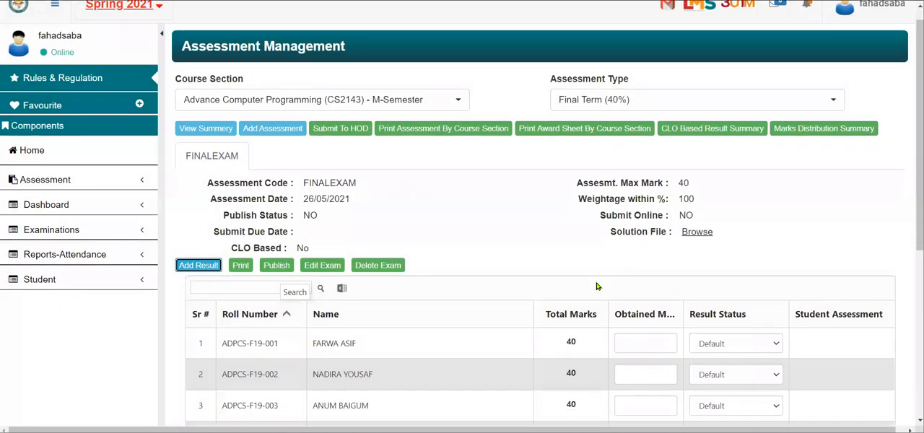
{"action": "scroll", "coordinate": [597, 287], "scroll_direction": "down", "scroll_amount": 4}
{"action": "scroll", "coordinate": [535, 388], "scroll_direction": "up", "scroll_amount": 2}
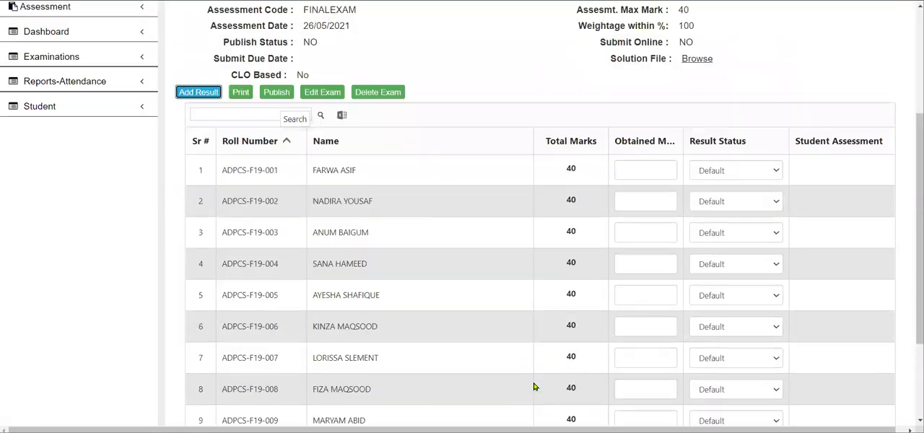
{"action": "scroll", "coordinate": [534, 388], "scroll_direction": "up", "scroll_amount": 4}
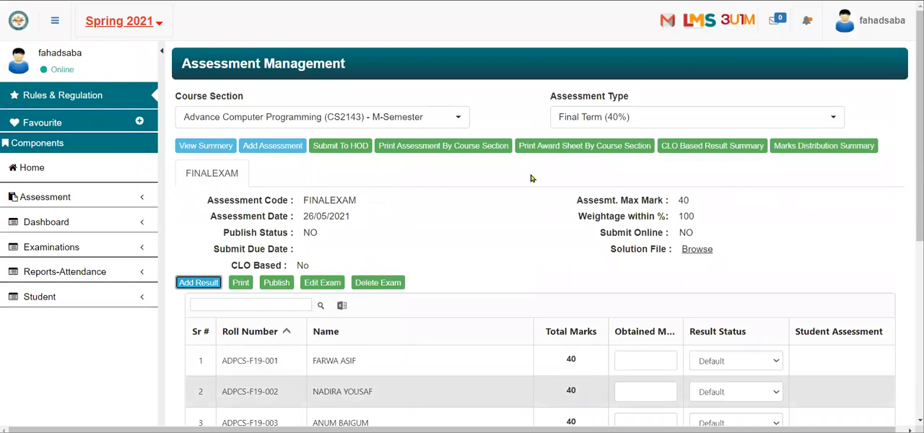
Step: Switch to the Term Project (30%) assessment type and generate the assessment report and the award sheet by course section
{"action": "left_click", "coordinate": [617, 124]}
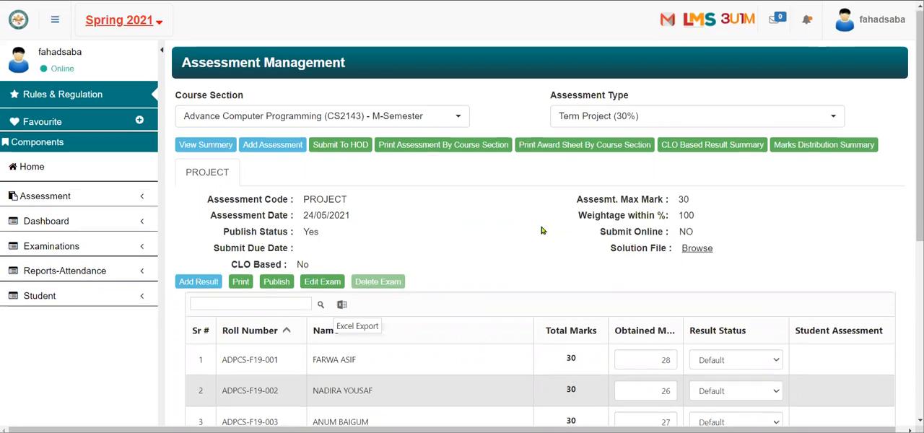
{"action": "scroll", "coordinate": [542, 230], "scroll_direction": "down", "scroll_amount": 1}
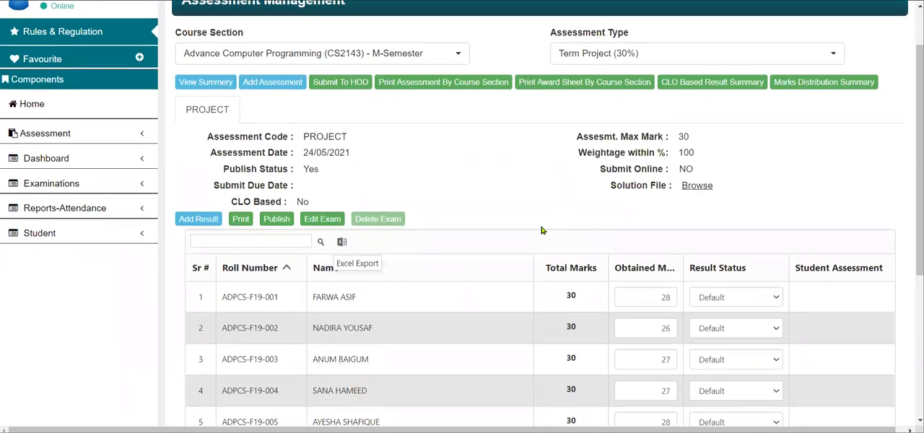
{"action": "left_click", "coordinate": [450, 93]}
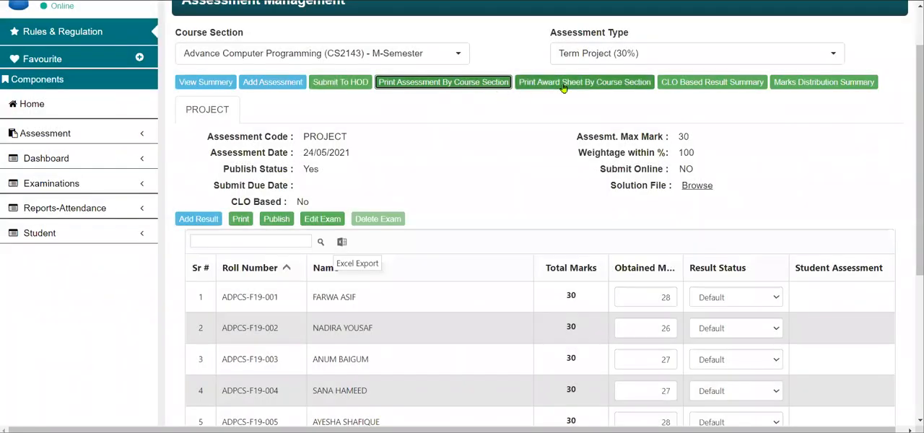
{"action": "left_click", "coordinate": [564, 84]}
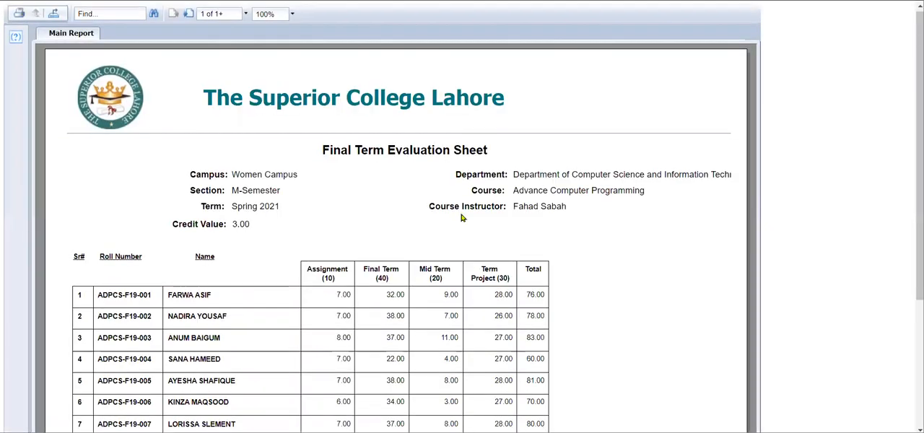
Step: Review the students' marks in the Final Term Evaluation Sheet and their grades in the Award Sheet
{"action": "scroll", "coordinate": [462, 217], "scroll_direction": "down", "scroll_amount": 3}
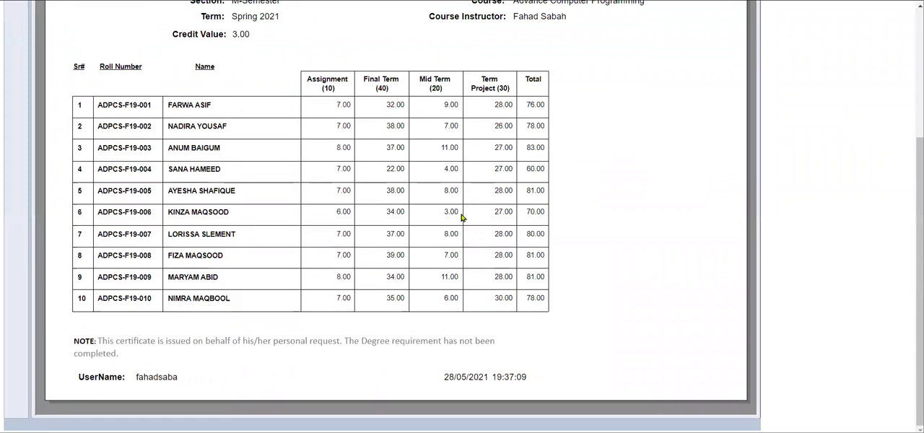
{"action": "scroll", "coordinate": [462, 216], "scroll_direction": "up", "scroll_amount": 3}
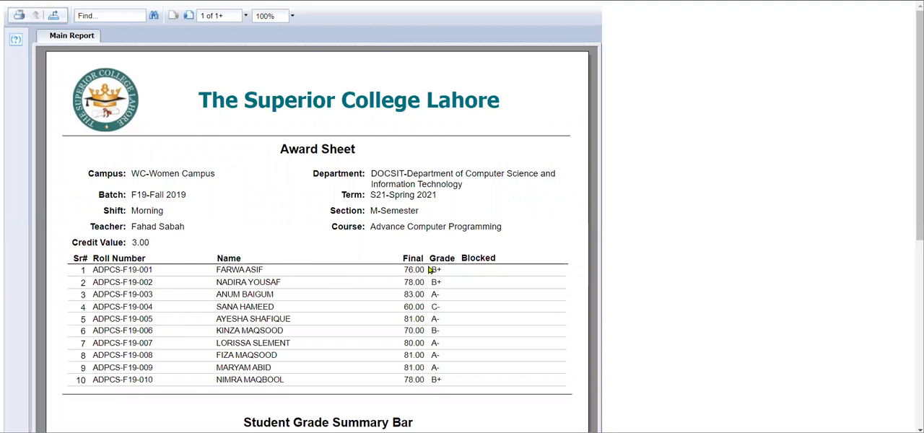
{"action": "scroll", "coordinate": [432, 280], "scroll_direction": "down", "scroll_amount": 3}
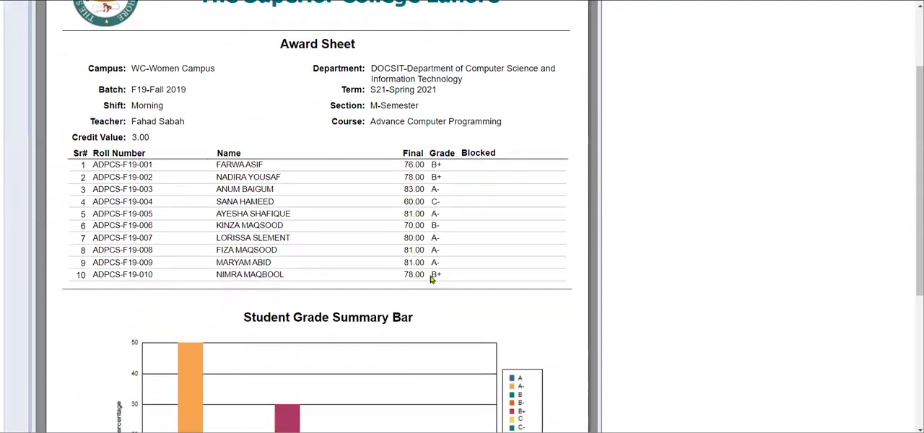
{"action": "scroll", "coordinate": [431, 280], "scroll_direction": "up", "scroll_amount": 3}
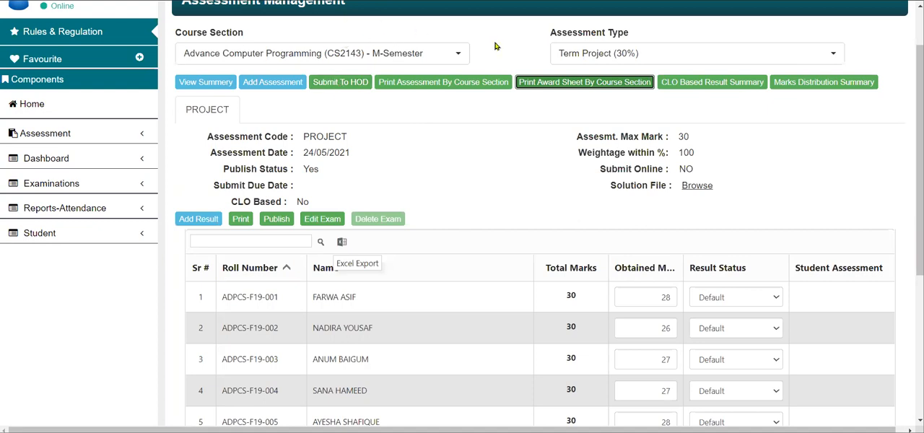
Step: Check the assessment code and publish status of the Term Project (30%) assessment
{"action": "left_click", "coordinate": [624, 54]}
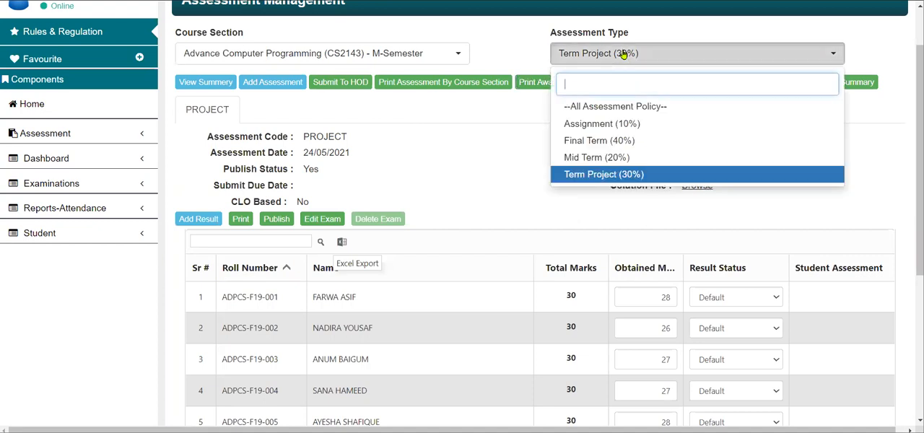
{"action": "left_click", "coordinate": [326, 180]}
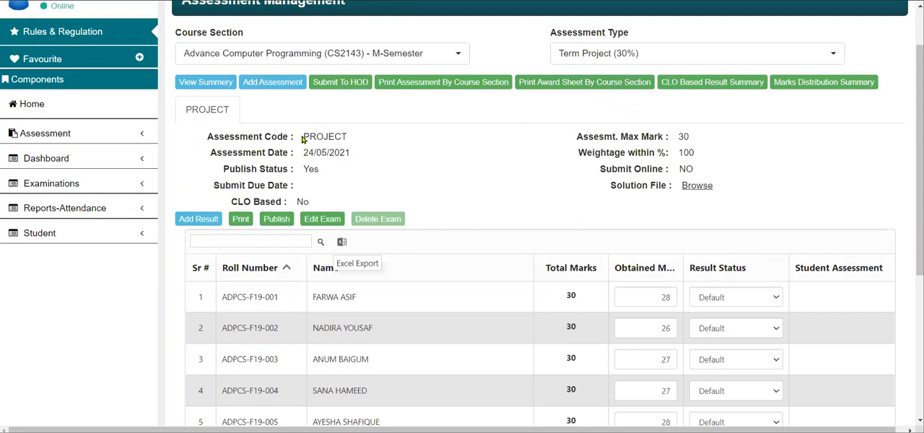
{"action": "left_click_drag", "start_coordinate": [303, 140], "coordinate": [347, 137]}
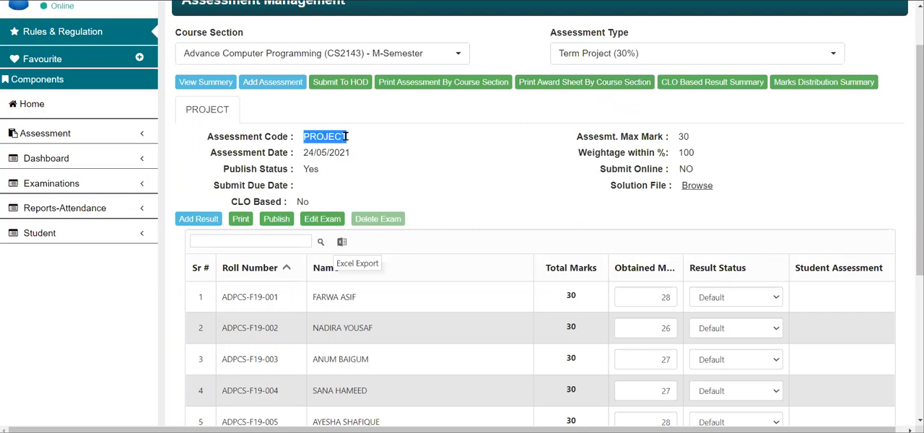
{"action": "left_click", "coordinate": [315, 168]}
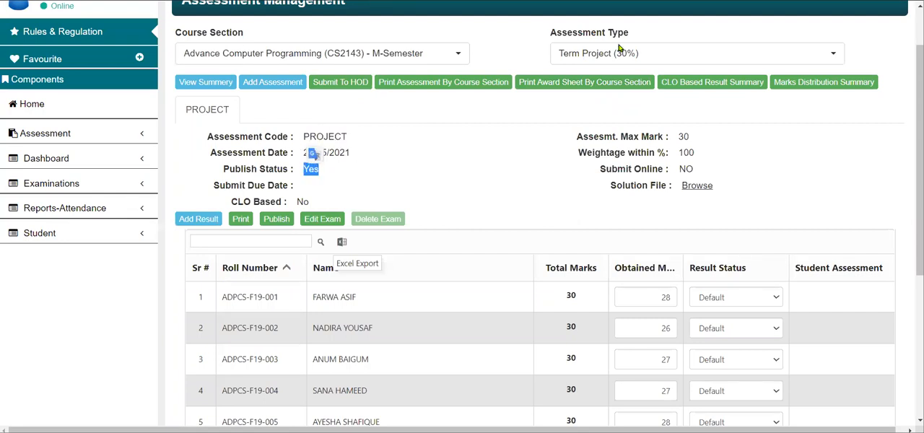
Step: Check the publish status of the ASSIGNMENTS, FINALEXAM and MID assessments under their assessment types
{"action": "left_click", "coordinate": [614, 54]}
{"action": "left_click", "coordinate": [593, 125]}
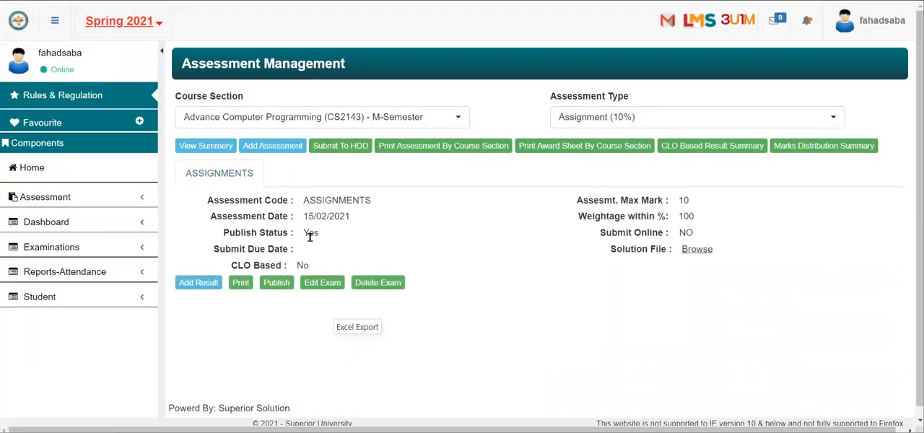
{"action": "left_click", "coordinate": [657, 121]}
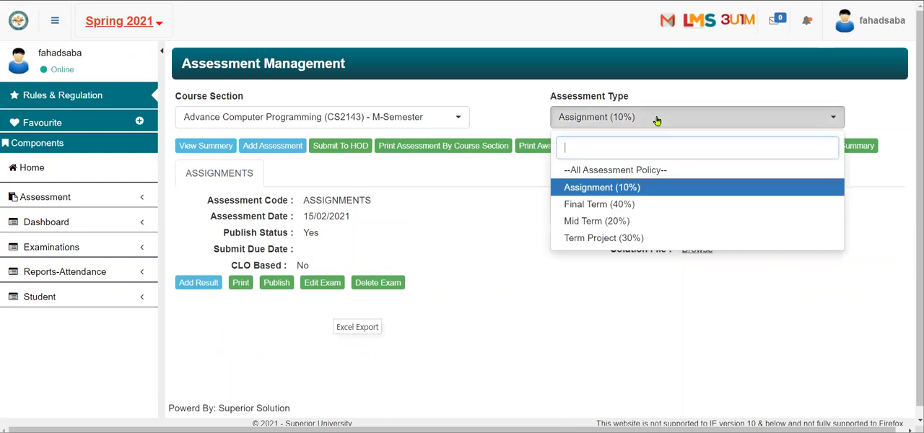
{"action": "left_click", "coordinate": [610, 206]}
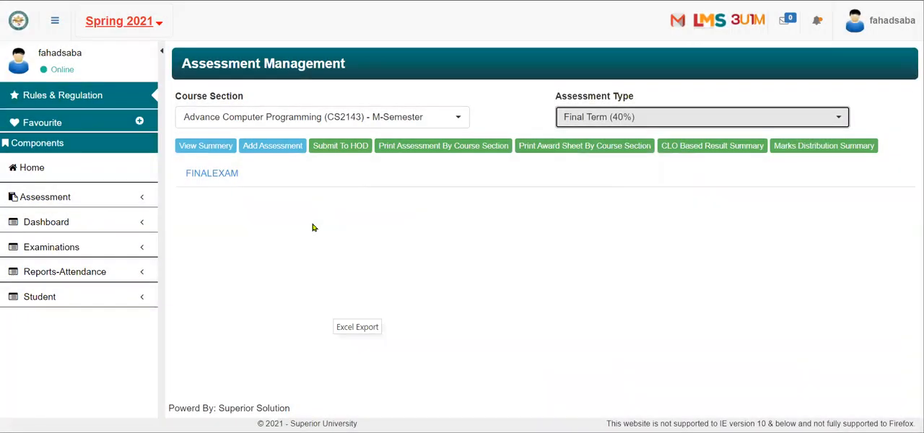
{"action": "left_click", "coordinate": [220, 180]}
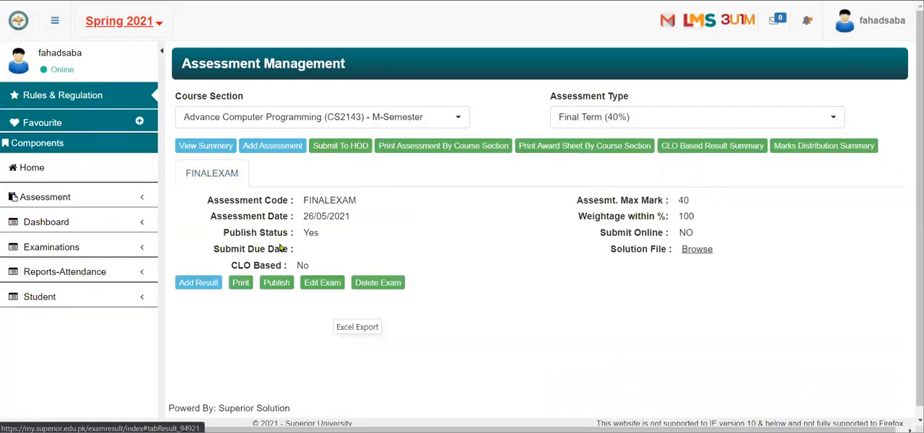
{"action": "left_click", "coordinate": [656, 118]}
{"action": "left_click", "coordinate": [604, 221]}
{"action": "left_click", "coordinate": [196, 176]}
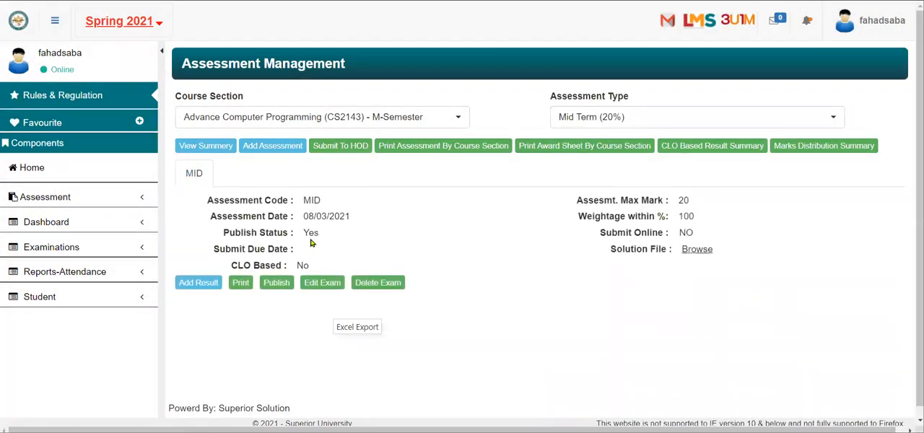
Step: Submit the Advance Computer Programming course section's results to the HOD and reopen the ASSIGNMENTS assessment
{"action": "left_click", "coordinate": [346, 156]}
{"action": "left_click", "coordinate": [520, 34]}
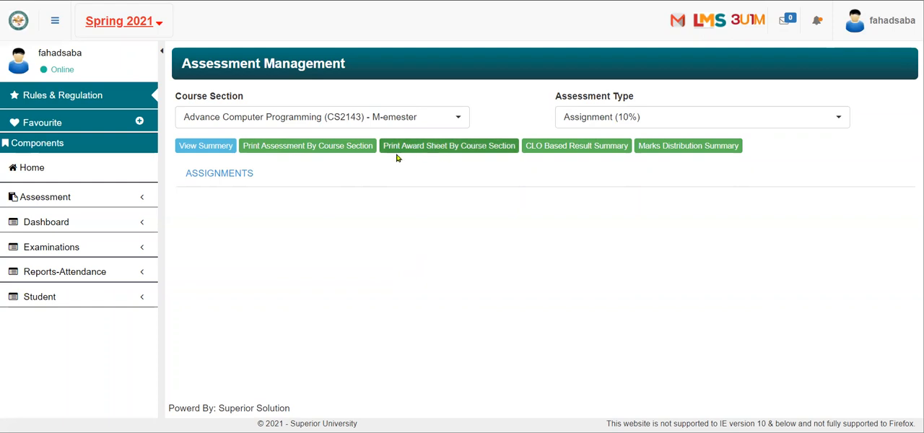
{"action": "left_click", "coordinate": [243, 174]}
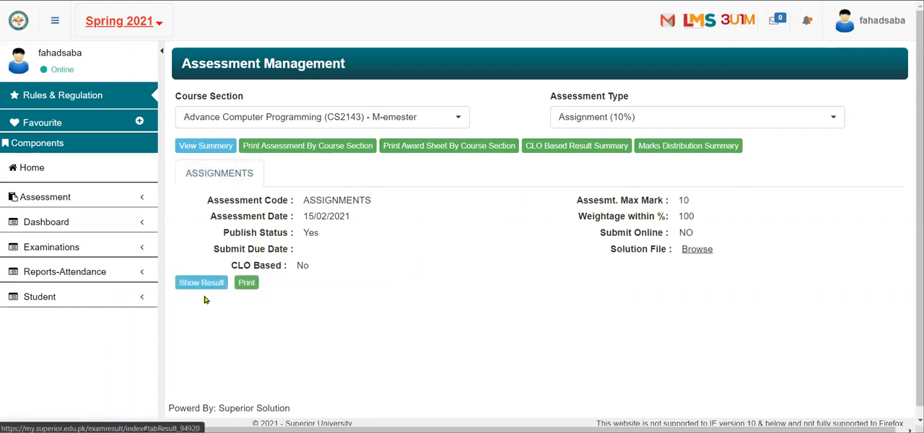